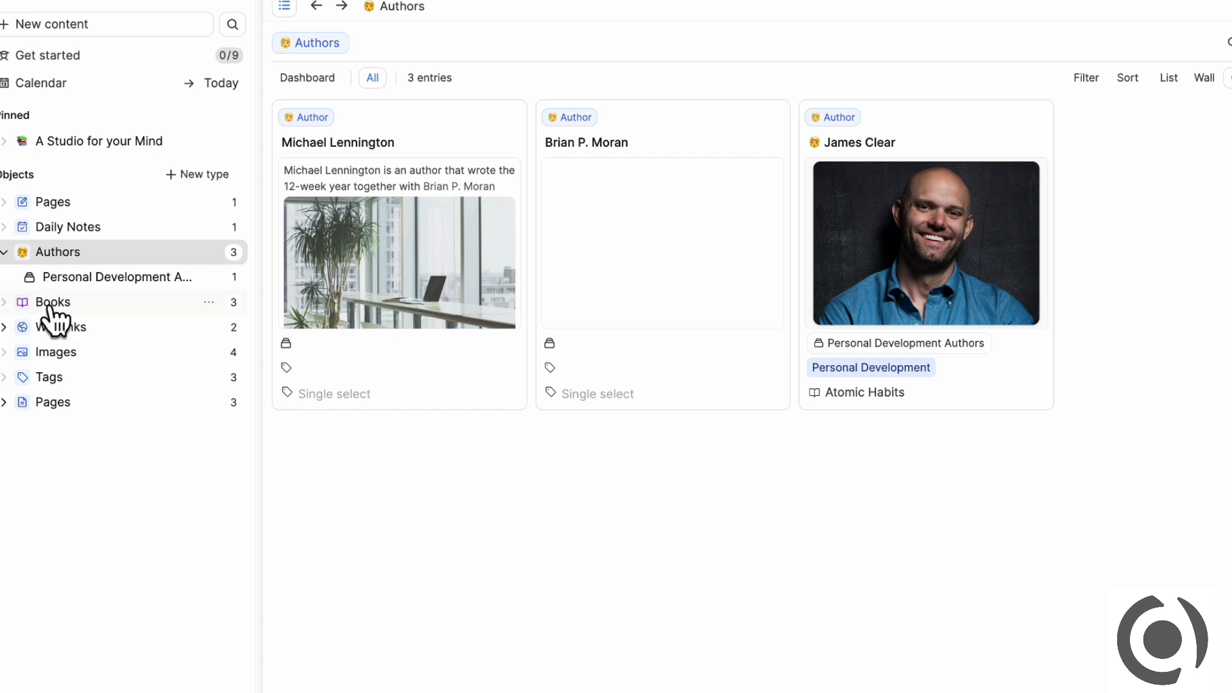
Browse the Books collection, open and close Atomic Habits, view Pages, then return to Books
click(45, 304)
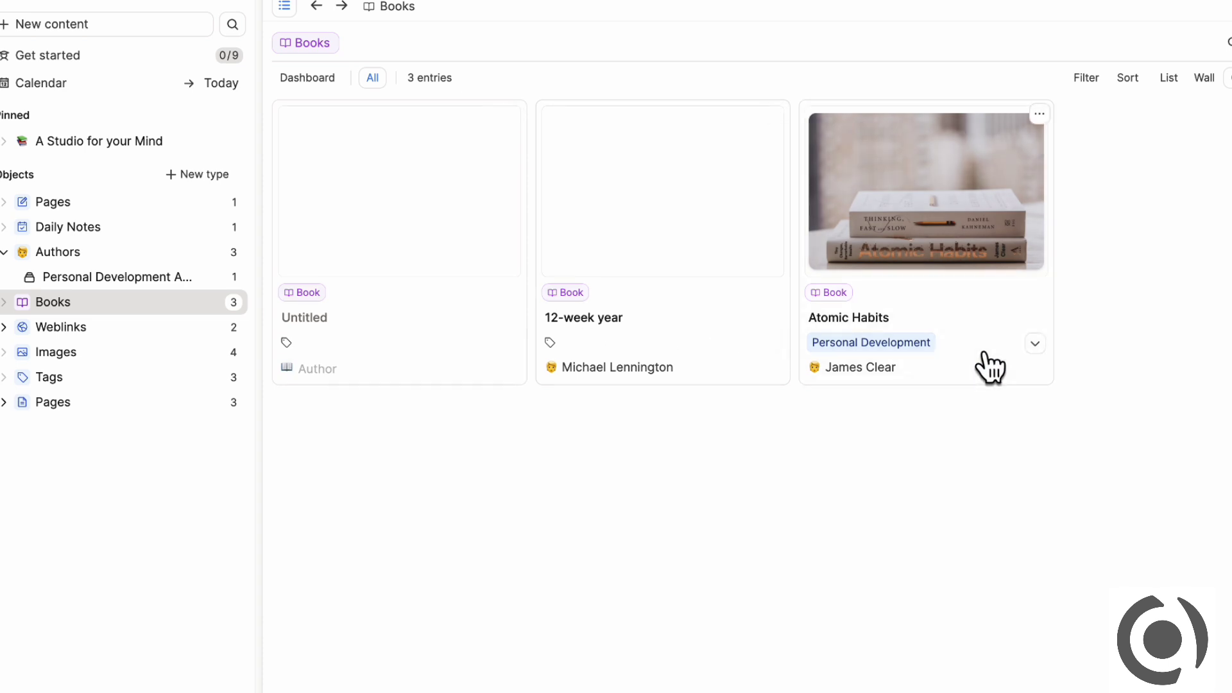
click(990, 367)
click(1174, 264)
click(67, 405)
click(53, 302)
Switch to the Calendar to show the March 1, 2024 day view
click(97, 85)
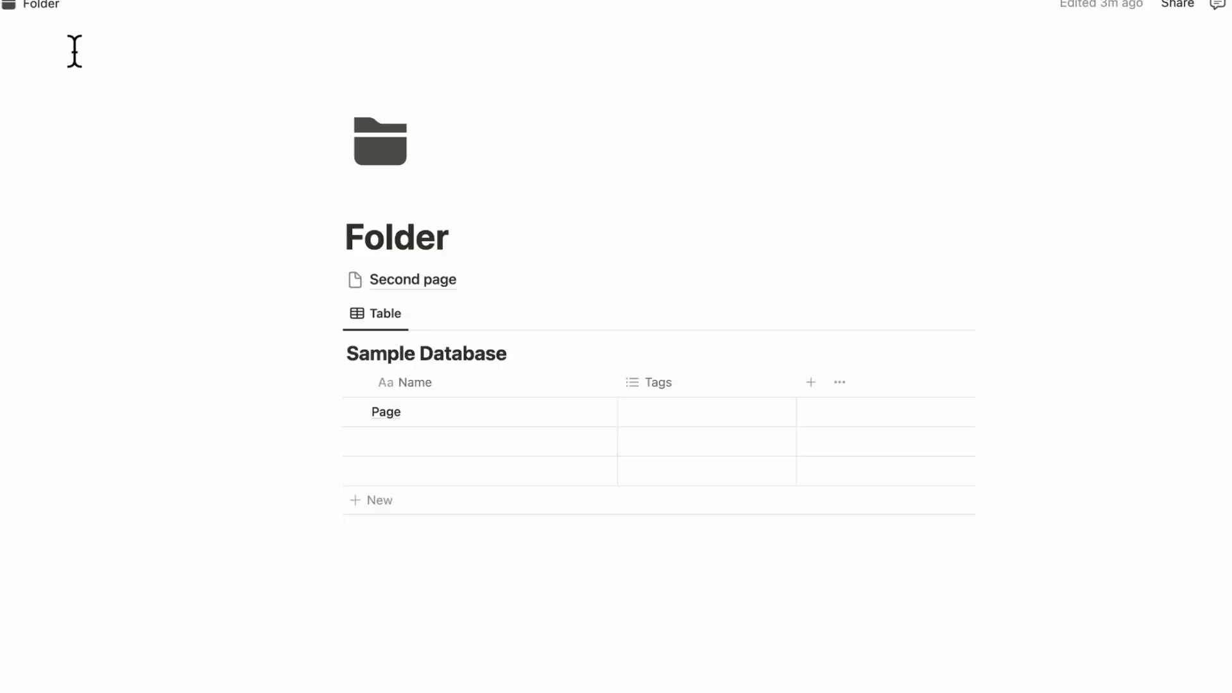
mouse_move(148, 209)
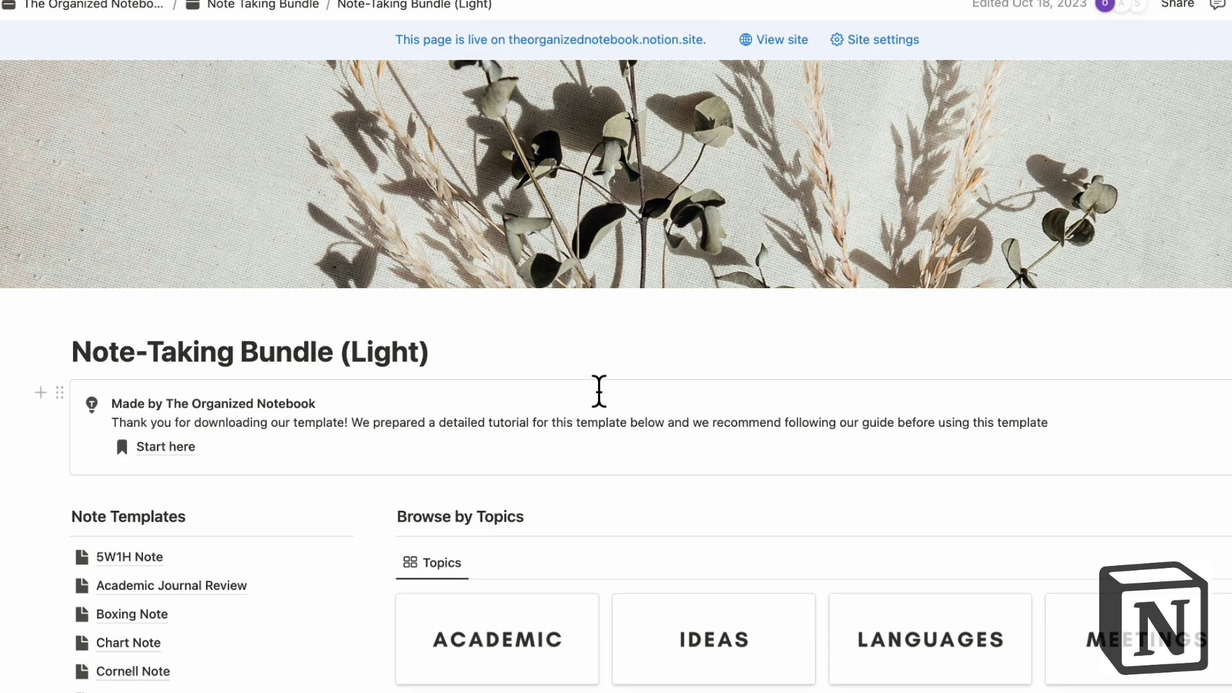
scroll(598, 391, down, 6)
scroll(597, 393, down, 4)
scroll(515, 358, up, 5)
scroll(575, 353, up, 3)
scroll(591, 456, down, 1)
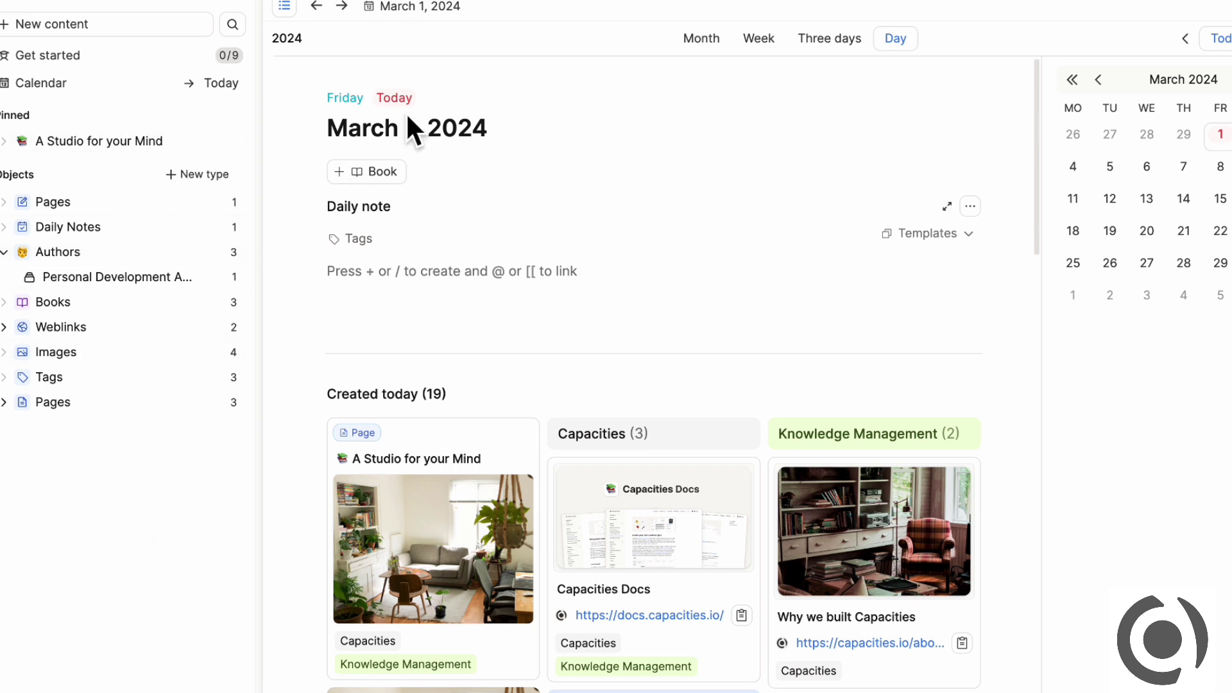
Open the A Studio for your Mind card from the Created today wall and show its icon choices
mouse_move(693, 388)
scroll(686, 370, down, 5)
scroll(681, 368, down, 1)
scroll(687, 378, up, 1)
click(521, 276)
click(514, 178)
click(384, 300)
Set the first Unsplash 'office' photo as the Notion Folder page cover
click(313, 370)
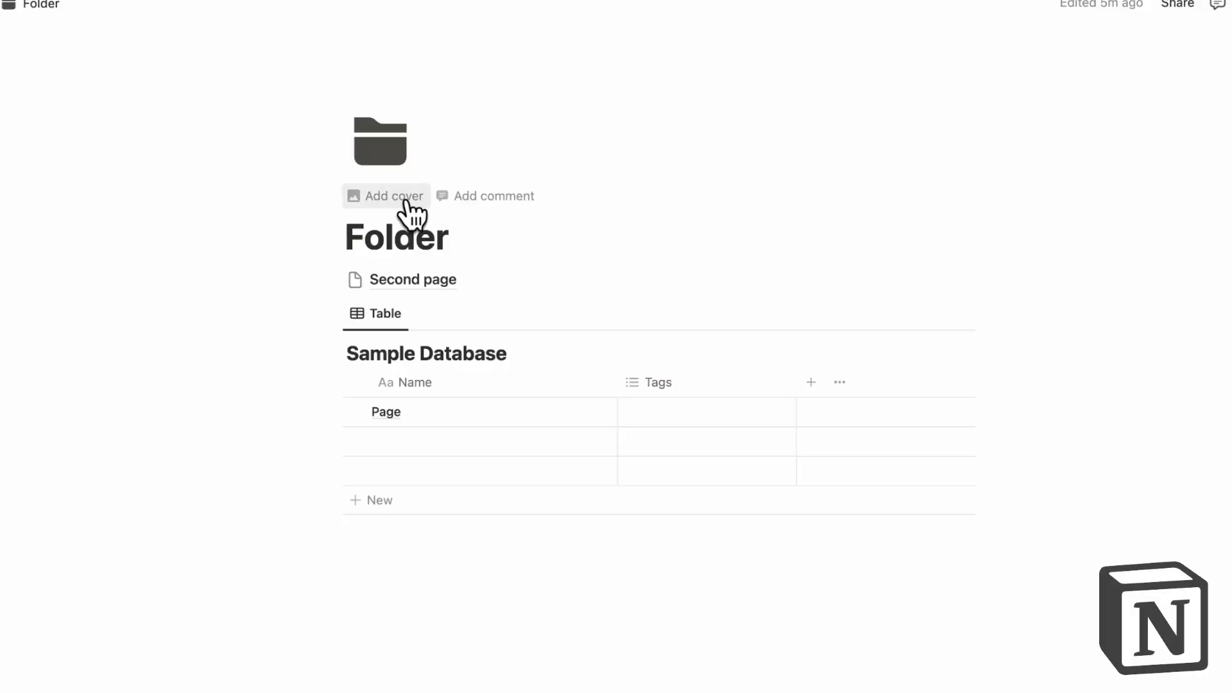
click(406, 201)
click(861, 45)
click(821, 78)
text(office)
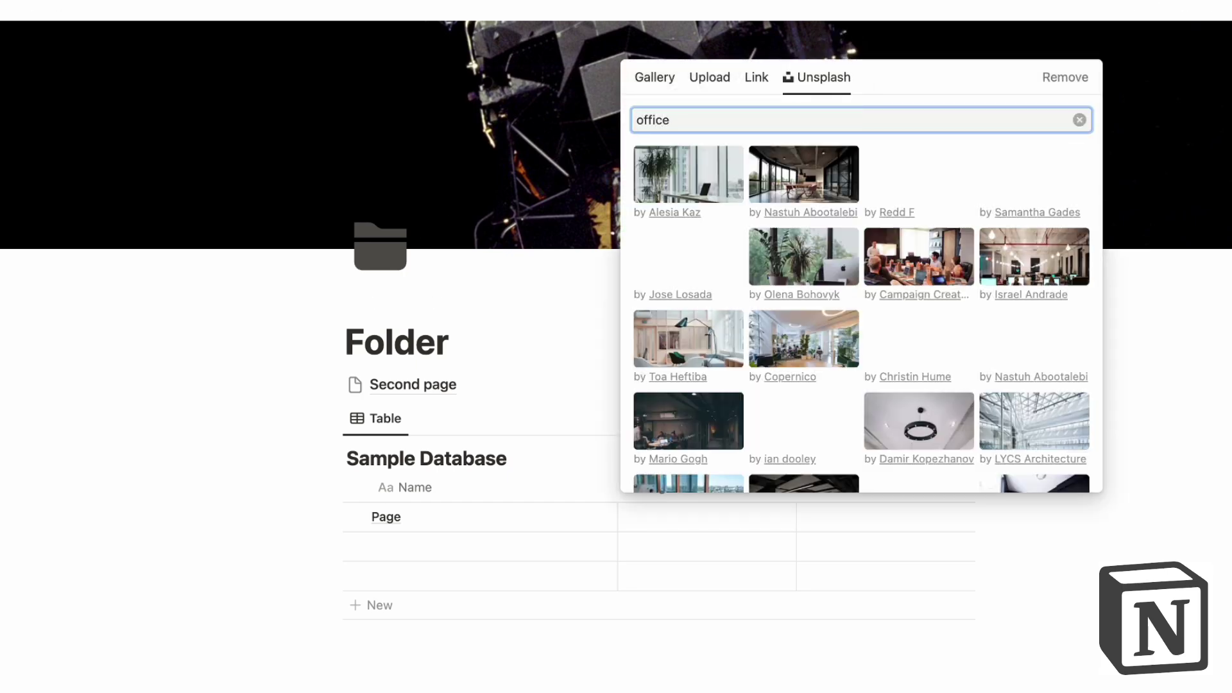
click(687, 211)
Browse the Folder page's emoji icons and leave the icon unchanged
click(384, 262)
click(231, 304)
click(715, 311)
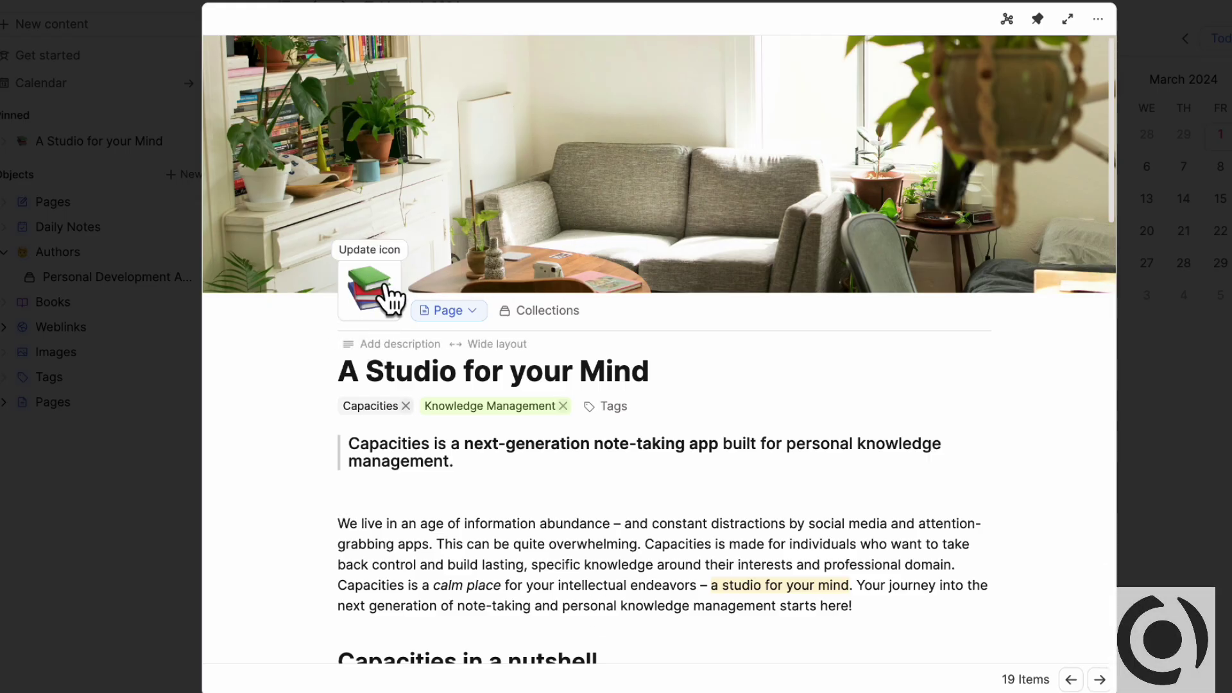
Insert an empty Quote block below the Sample Database table using /quote
scroll(289, 468, down, 2)
scroll(288, 462, down, 6)
scroll(381, 242, up, 2)
mouse_move(329, 150)
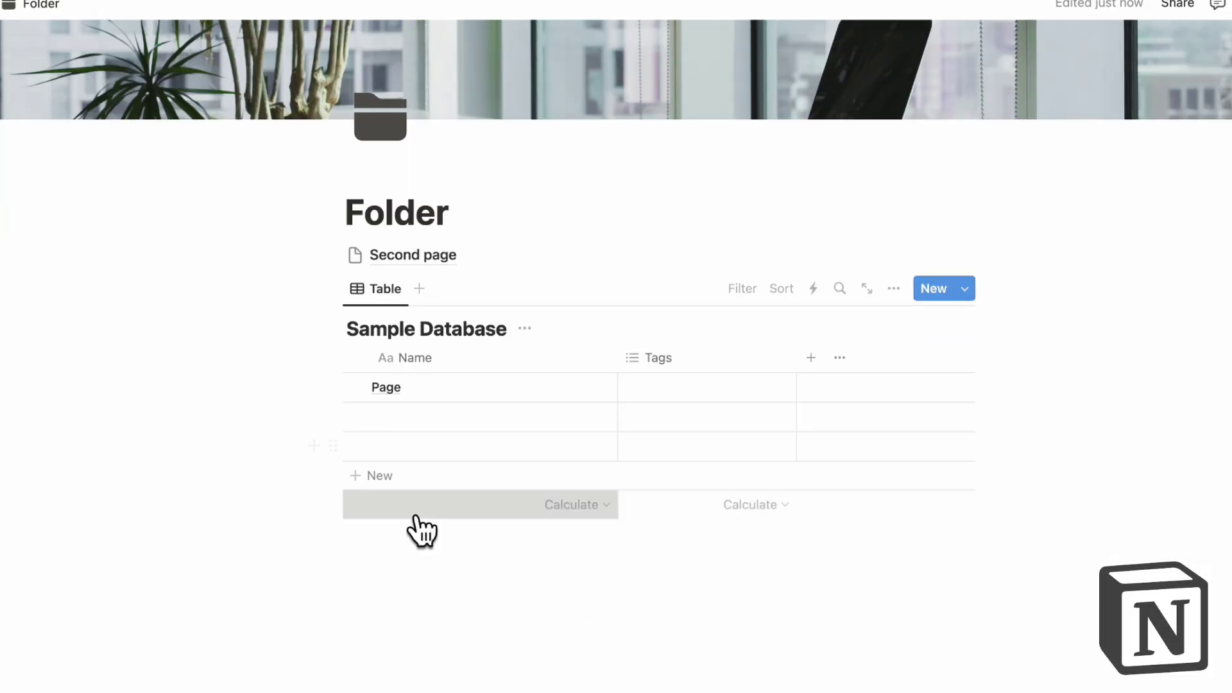
click(414, 517)
click(374, 575)
click(374, 574)
text(/quote)
click(450, 527)
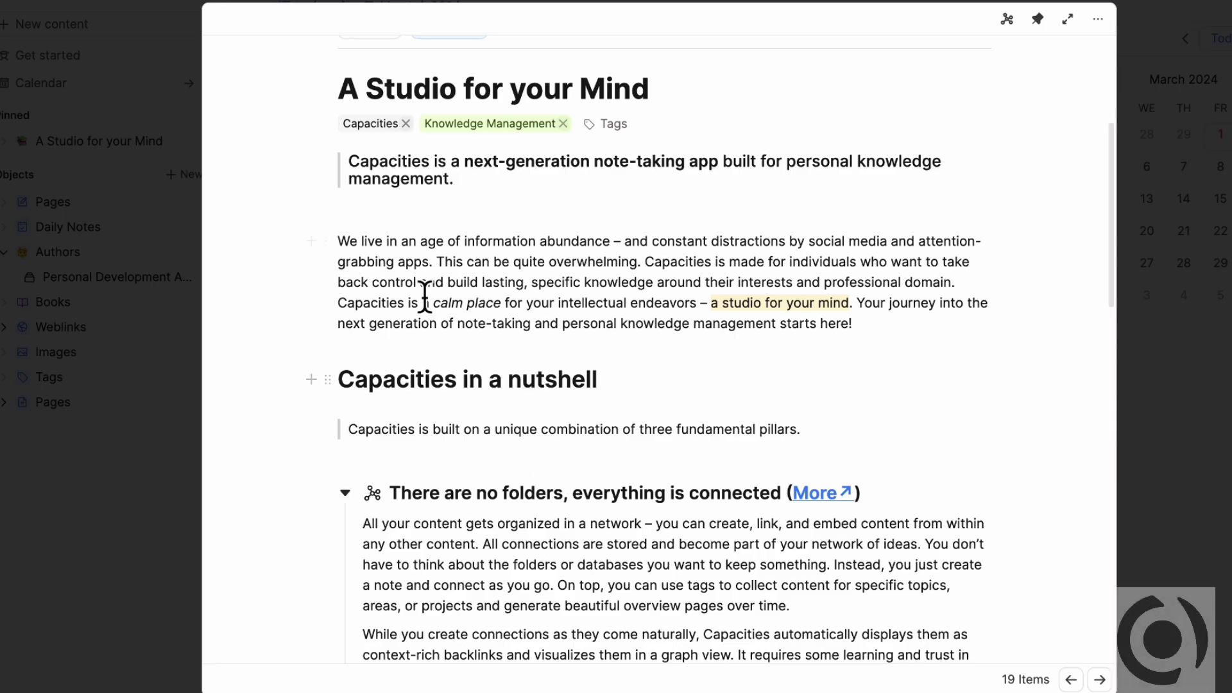
Give the phrase 'in an age of information' a red background highlight in Capacities
click(327, 241)
click(331, 247)
drag(383, 241, 535, 242)
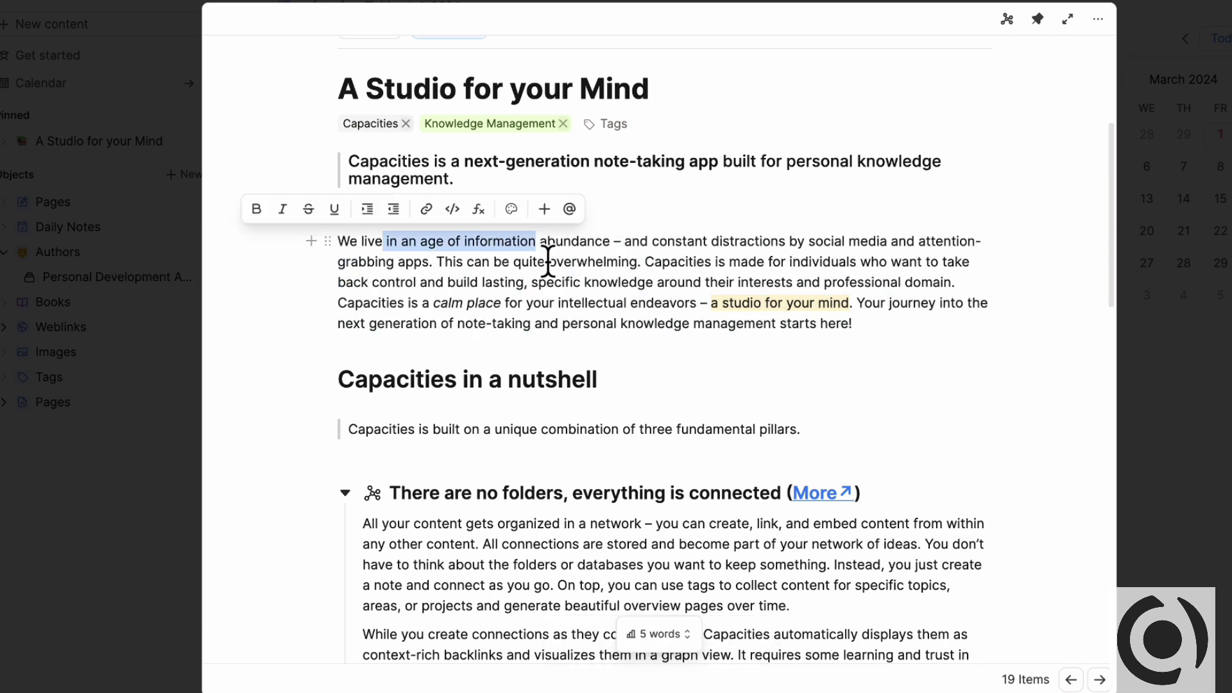
click(511, 210)
click(571, 311)
click(564, 266)
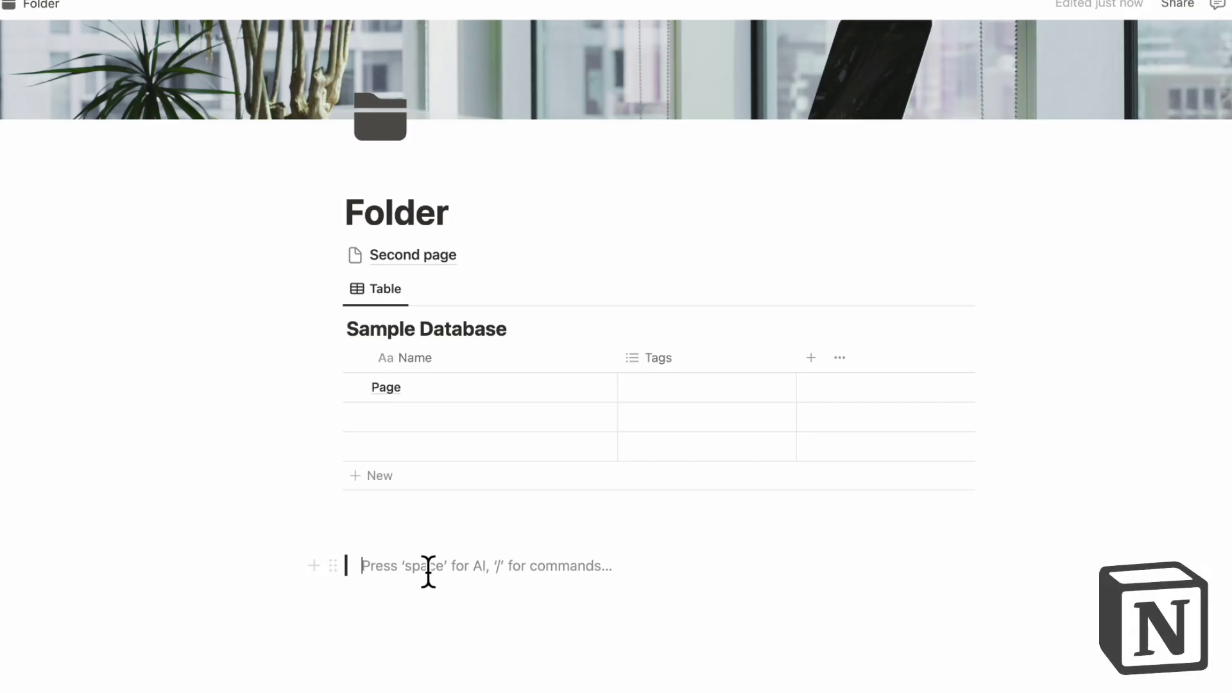
Write 'Red color' in the Notion quote block and give it a pink background
text(Red color)
click(331, 566)
mouse_move(299, 642)
click(408, 671)
click(539, 620)
Close the Capacities note to return to the calendar
scroll(442, 542, up, 3)
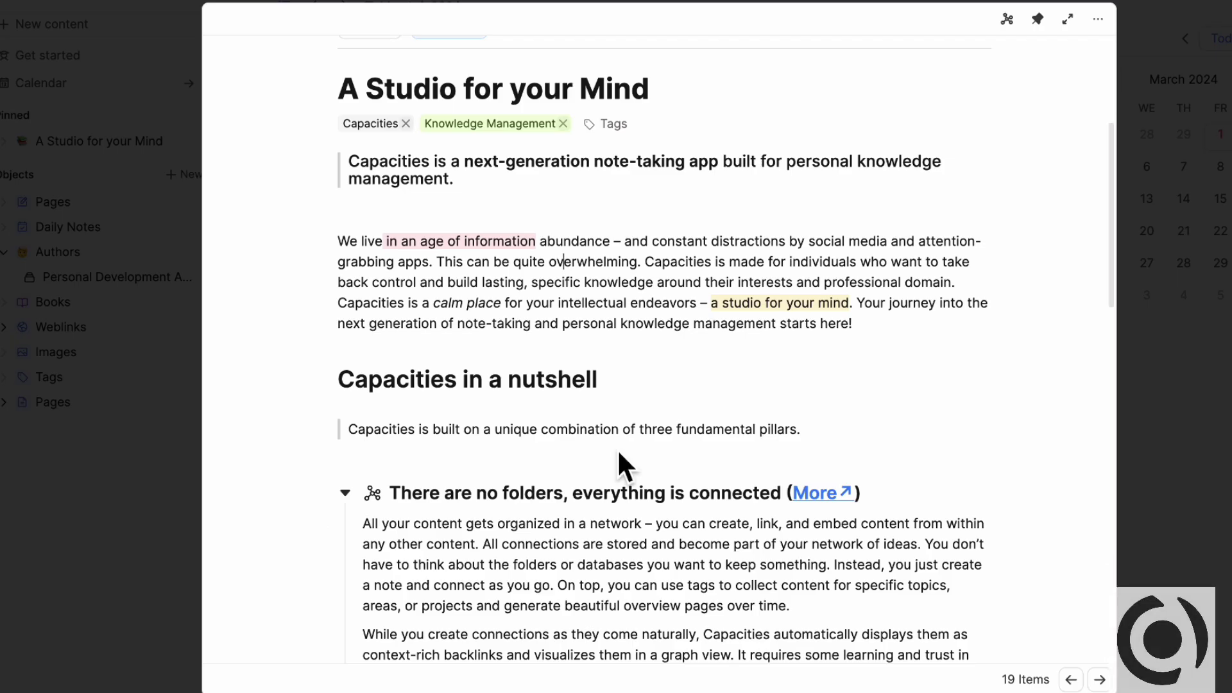
scroll(617, 453, down, 1)
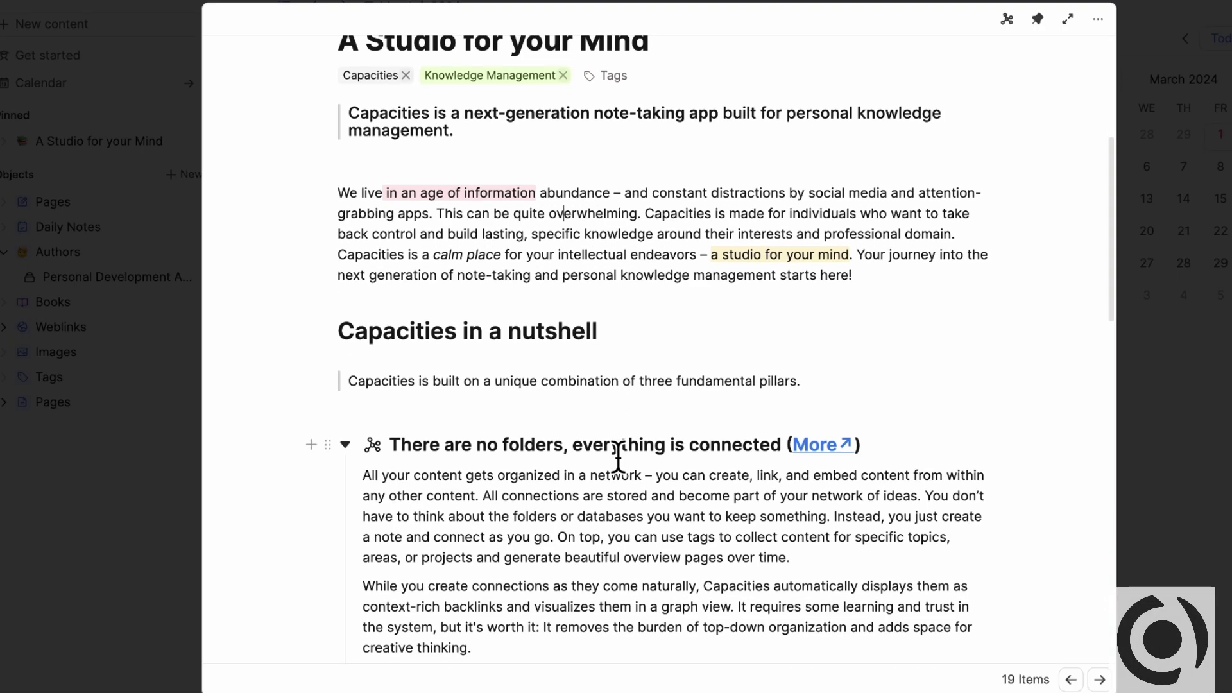
scroll(617, 452, up, 5)
key(Escape)
click(81, 202)
click(1217, 5)
click(1166, 138)
scroll(937, 292, down, 12)
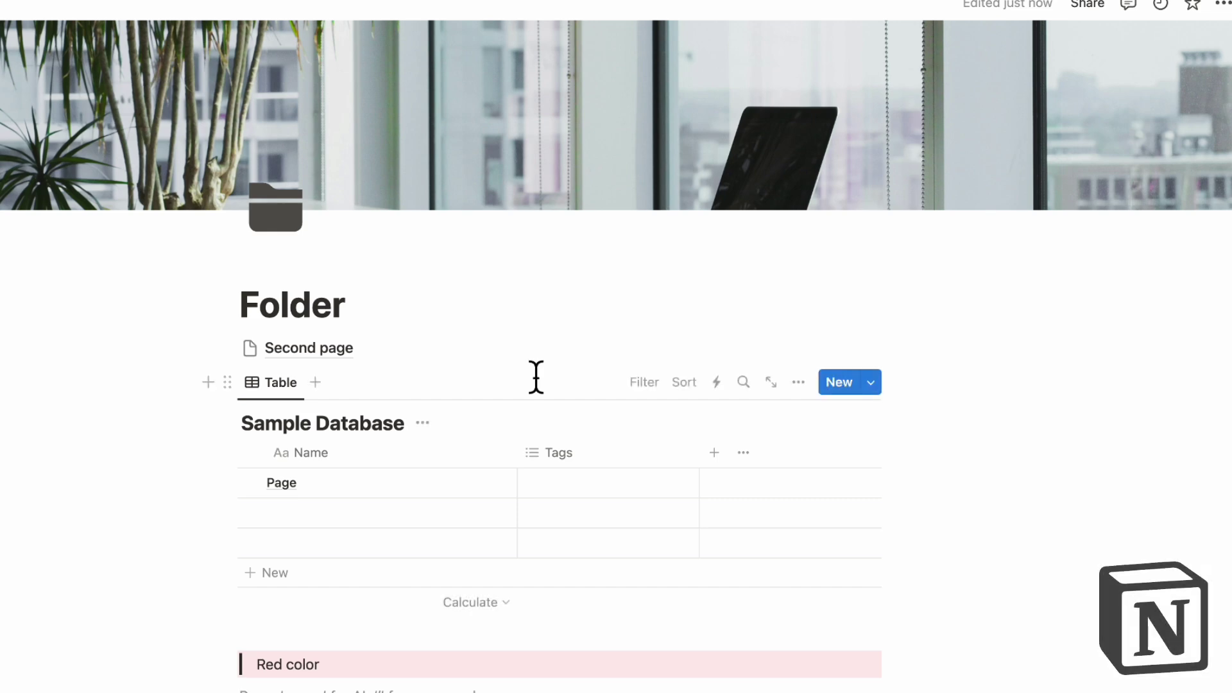
click(1221, 4)
click(1127, 71)
click(1189, 72)
click(1053, 80)
click(1208, 107)
click(1208, 133)
click(1208, 134)
click(1209, 109)
click(758, 303)
Close Capacities Settings and show the Select a type list for New content
click(1022, 24)
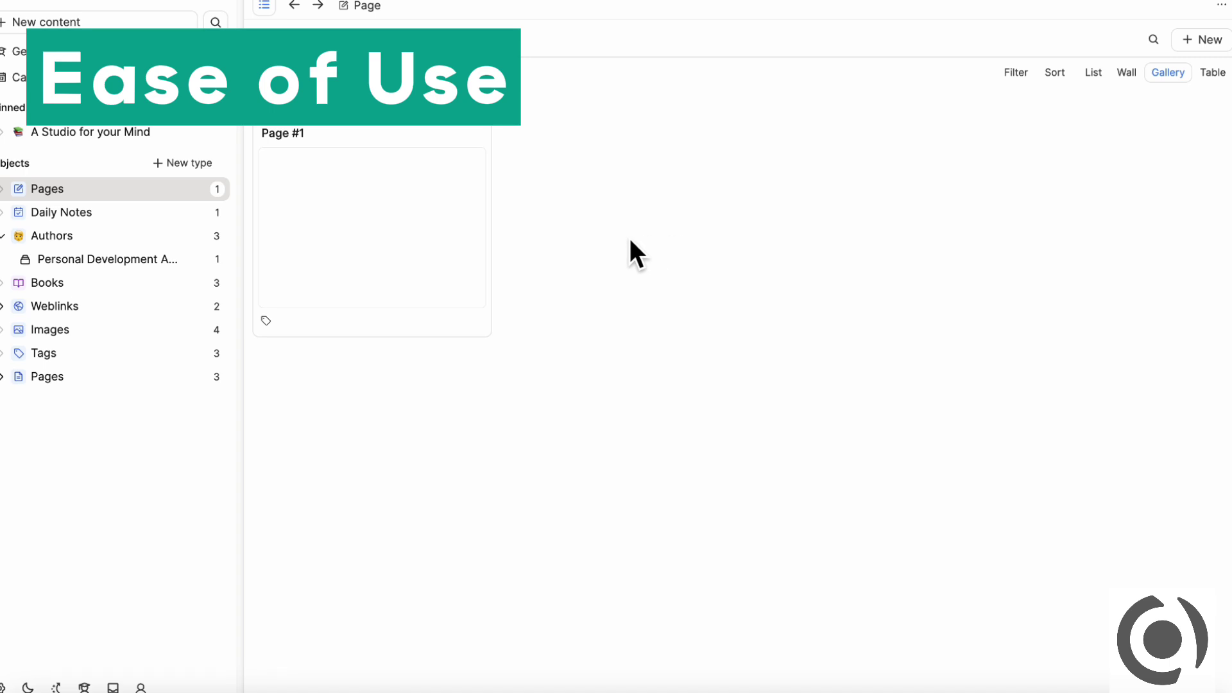
click(43, 25)
scroll(372, 248, down, 1)
scroll(373, 247, up, 1)
Create a new Page titled 'New Entry' and write some body text in it
click(374, 63)
text(New Entry)
click(525, 202)
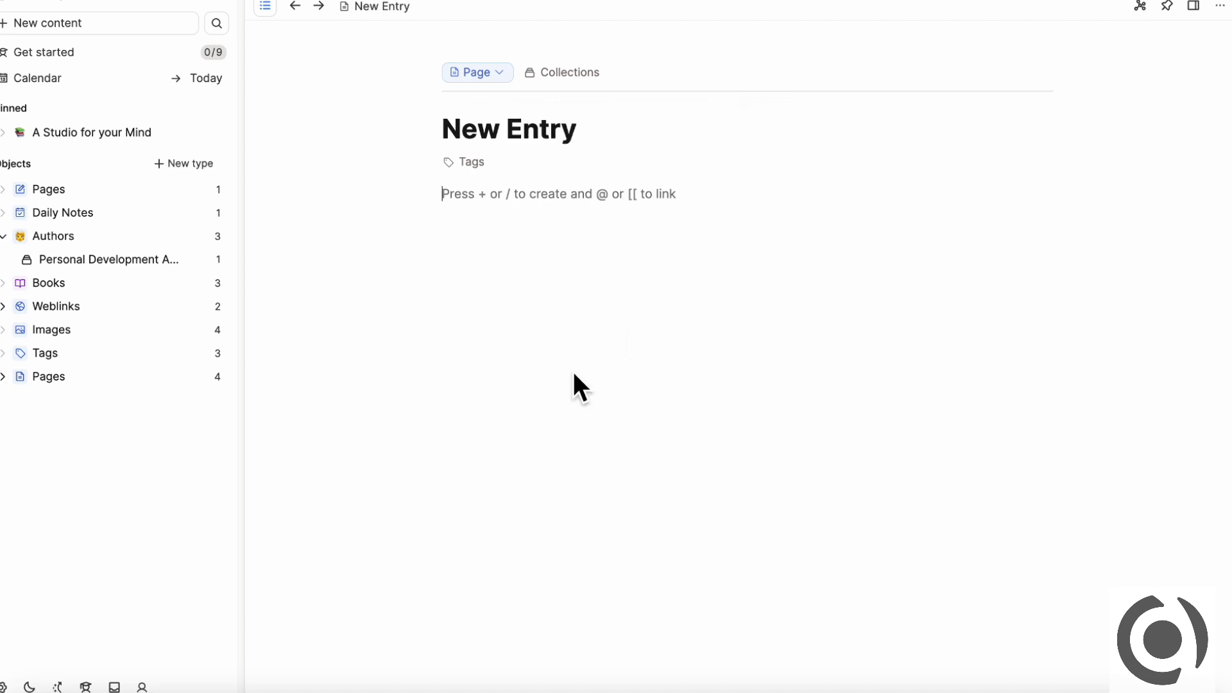
text(Page inside here)
Return via the Pages collection to the March 1 calendar day
click(50, 376)
click(87, 80)
scroll(324, 211, down, 1)
scroll(321, 205, down, 12)
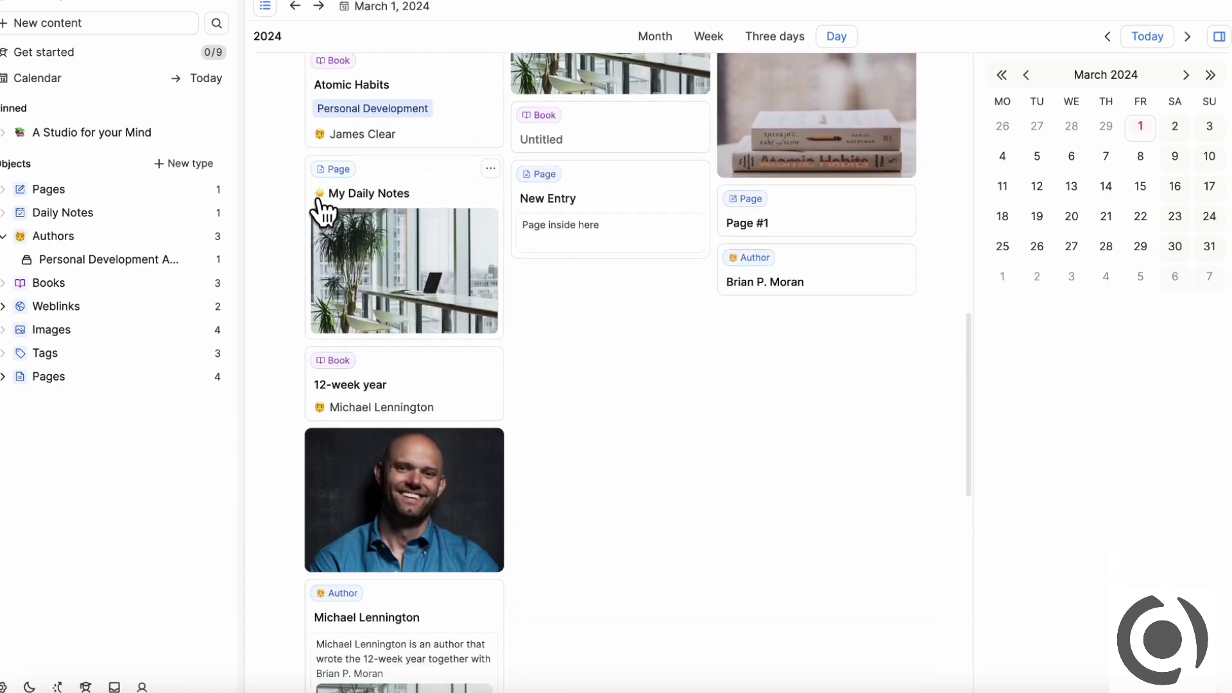
scroll(610, 192, up, 13)
scroll(508, 220, up, 1)
Open the Book object settings from the Atomic Habits entry's options menu
click(120, 285)
click(917, 311)
click(1027, 19)
mouse_move(876, 205)
click(892, 182)
Scroll through the Book type's properties and layout settings
scroll(898, 383, down, 5)
scroll(897, 378, up, 3)
scroll(524, 324, up, 2)
scroll(525, 322, down, 3)
scroll(510, 340, down, 2)
scroll(632, 352, up, 5)
scroll(627, 350, down, 15)
scroll(628, 348, down, 13)
scroll(628, 347, up, 9)
scroll(627, 347, up, 15)
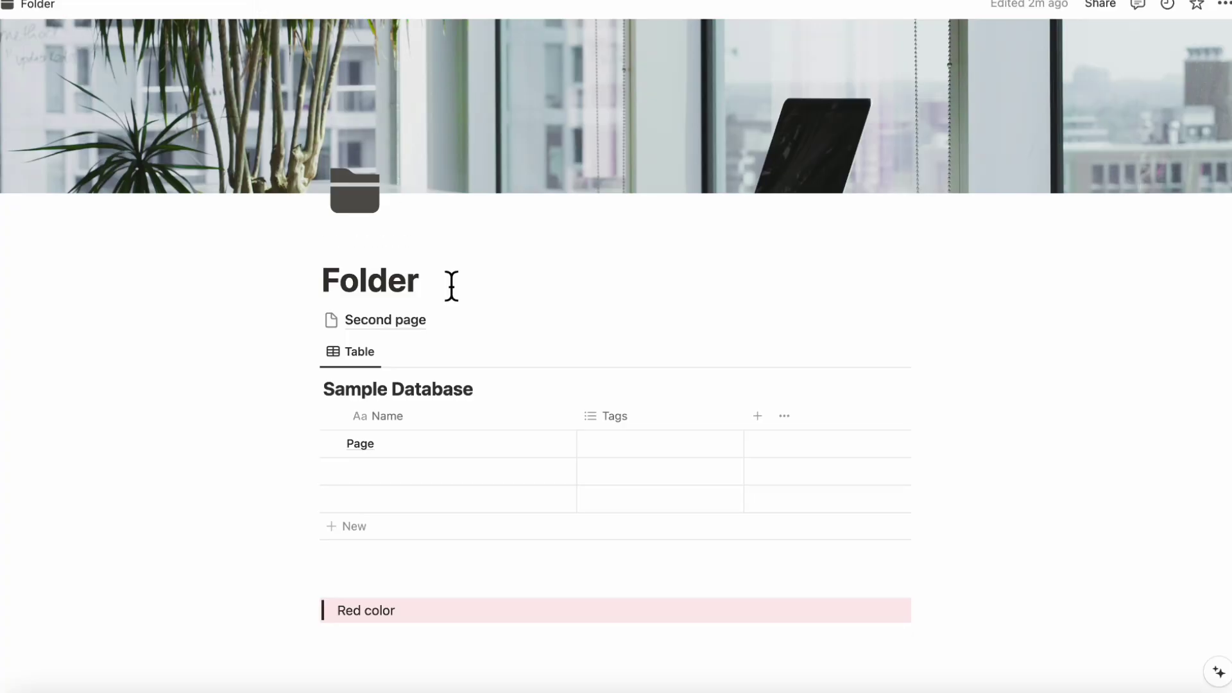
scroll(452, 285, down, 3)
In Notion, add a new empty block under Red color and bring up the slash menu
click(396, 480)
key(Return)
text(/)
Insert an Untitled sub-page into Folder and return to the Folder page
click(491, 314)
click(37, 4)
click(414, 628)
Add a Select column to Sample Database and give the Page row the option 'Tag'
click(758, 333)
scroll(754, 475, down, 2)
scroll(754, 462, down, 2)
scroll(789, 559, down, 2)
scroll(792, 572, up, 2)
click(798, 410)
click(894, 310)
click(756, 364)
text(Tag)
key(Return)
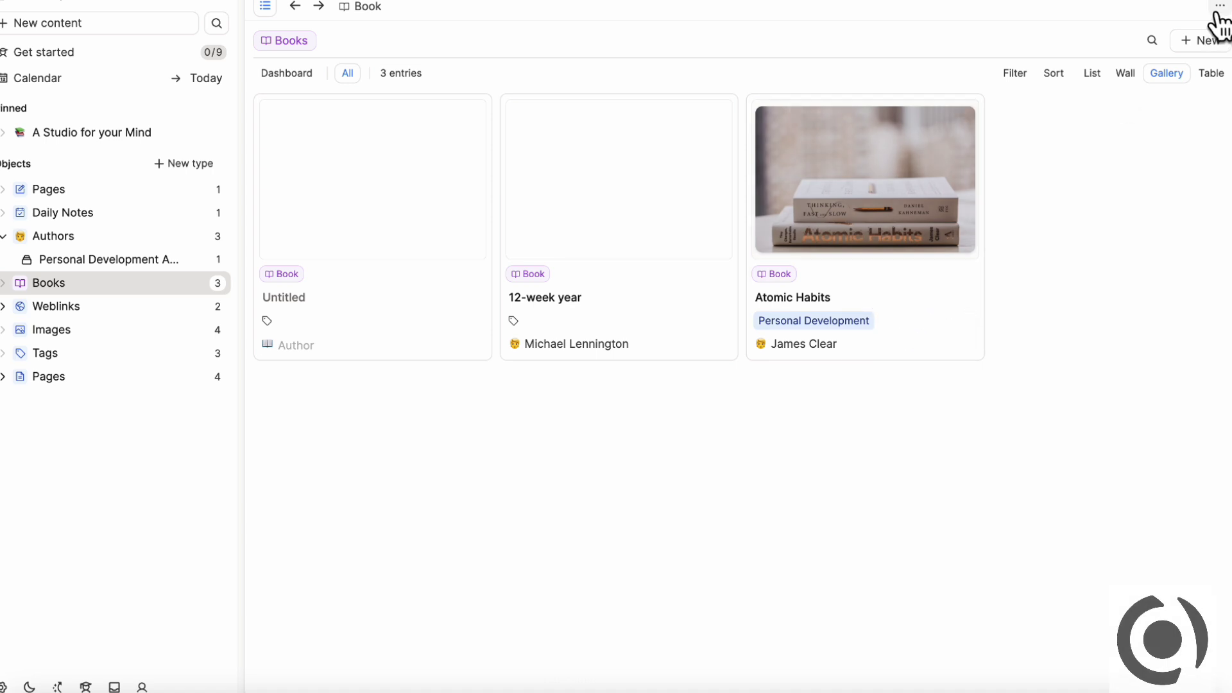
Add a Multi-select property linked to the Tag type in the Book object settings
click(1217, 9)
click(1174, 128)
scroll(827, 332, down, 4)
click(507, 301)
scroll(565, 503, down, 2)
click(600, 431)
scroll(795, 451, down, 2)
click(714, 426)
scroll(540, 270, up, 2)
click(676, 453)
click(1115, 398)
Switch Books through list, wall, gallery and table views, then open Personal Development Authors
click(1094, 74)
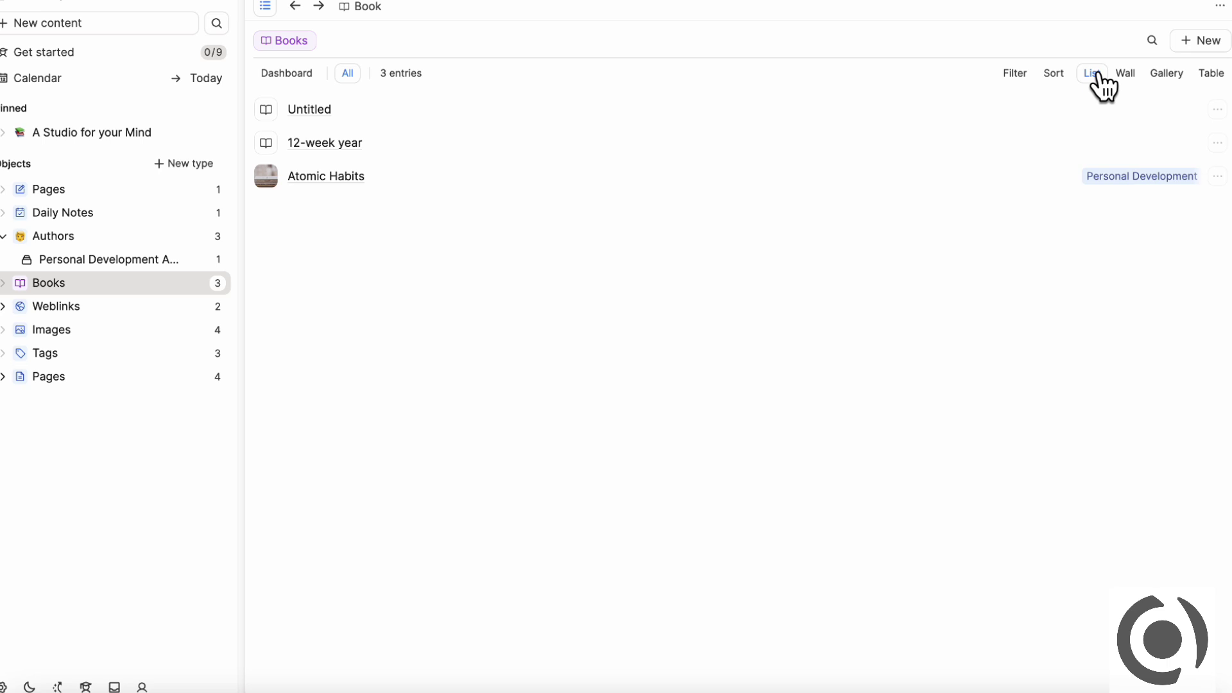
click(1126, 74)
click(1167, 74)
click(1211, 76)
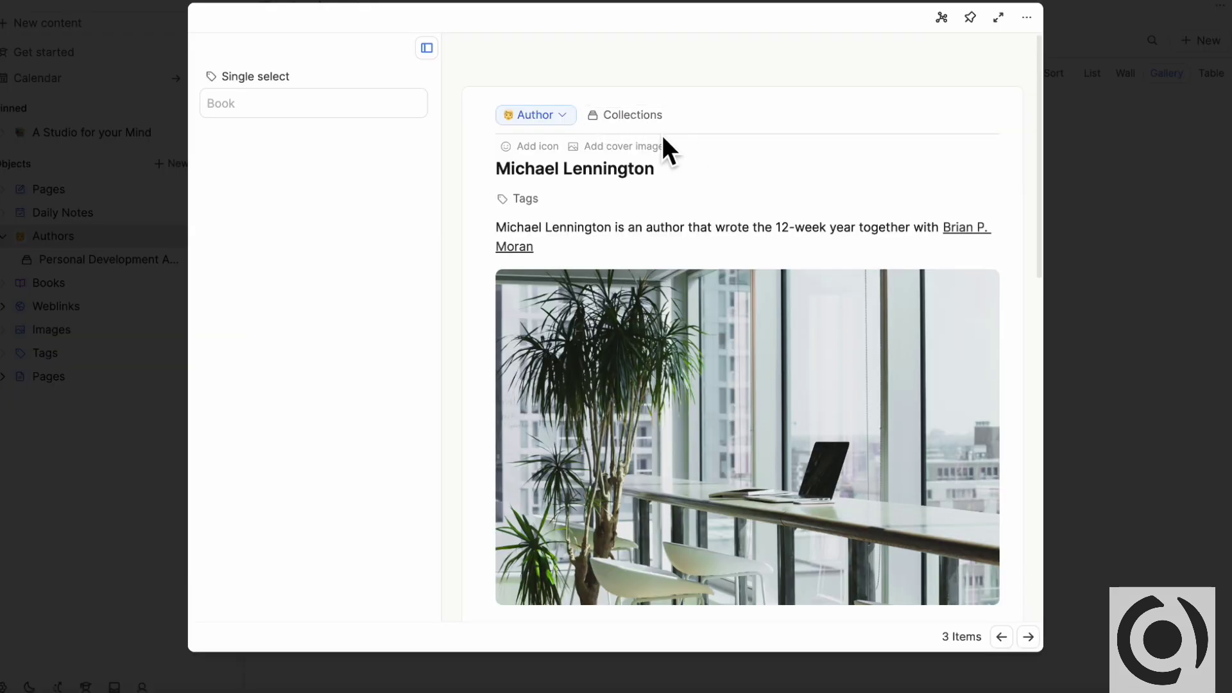
click(1095, 195)
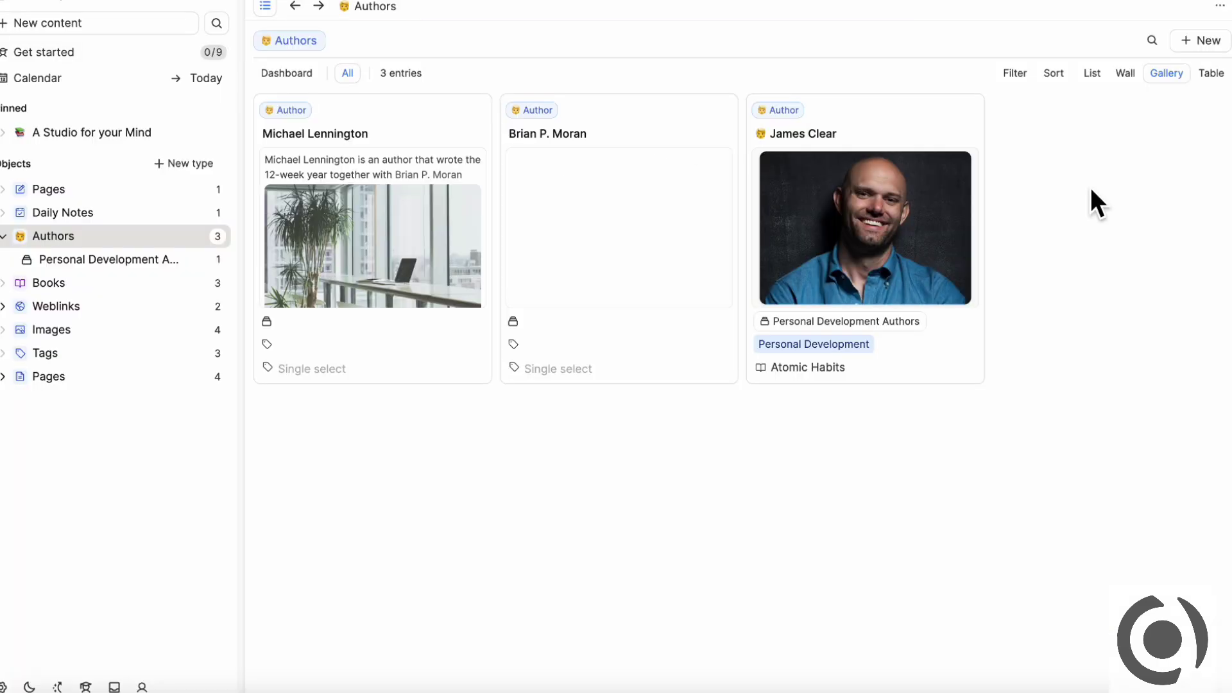
click(117, 260)
Open James Clear's graph view, rearrange its nodes, then open the Atomic Habits page
click(462, 136)
click(941, 19)
drag(1003, 360, 969, 163)
drag(1017, 286, 1117, 172)
drag(1033, 405, 1142, 191)
drag(972, 278, 837, 223)
click(977, 397)
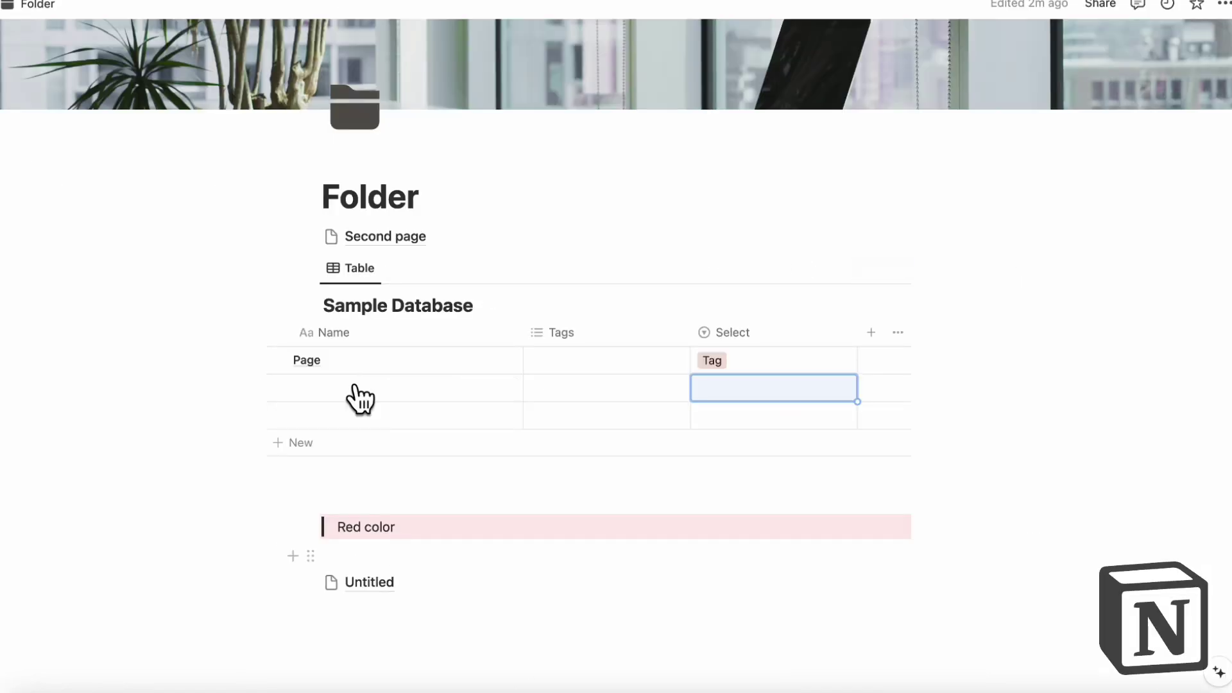
scroll(299, 404, down, 3)
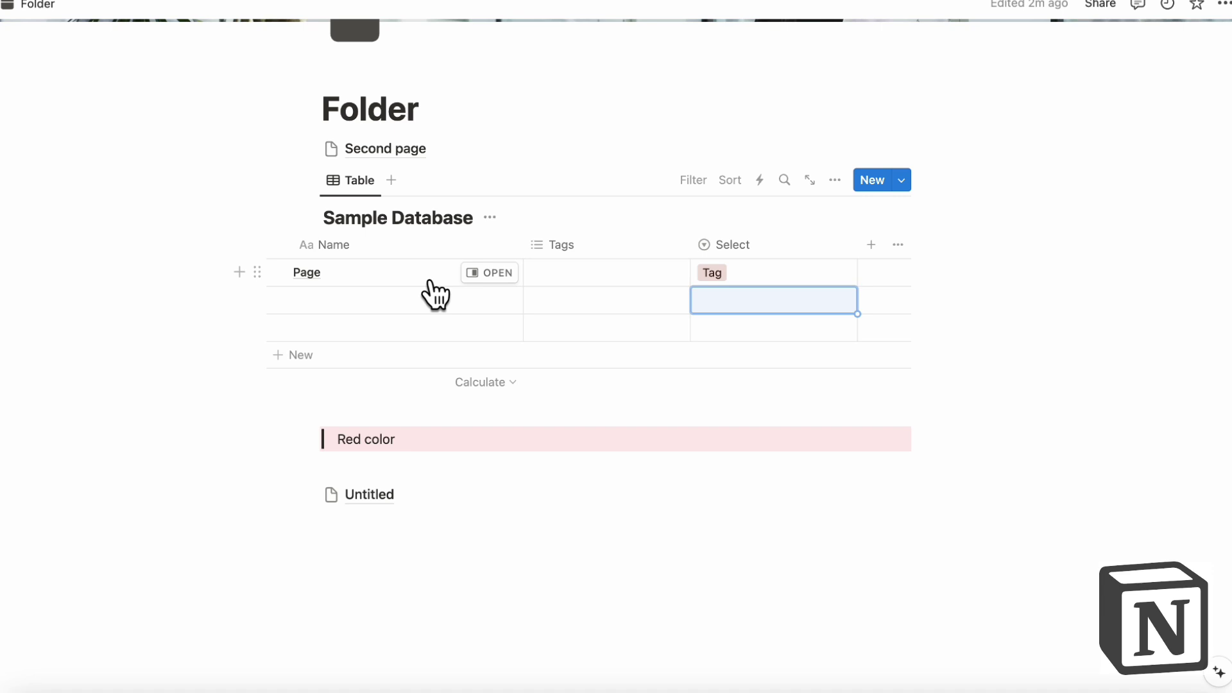
click(488, 273)
click(598, 286)
text(@)
scroll(616, 526, down, 3)
key(Escape)
key(BackSpace)
click(465, 5)
click(835, 180)
click(869, 302)
click(890, 217)
scroll(635, 382, up, 2)
Scroll through the Atomic Habits page, then switch back to Notion's Folder page
scroll(950, 133, up, 2)
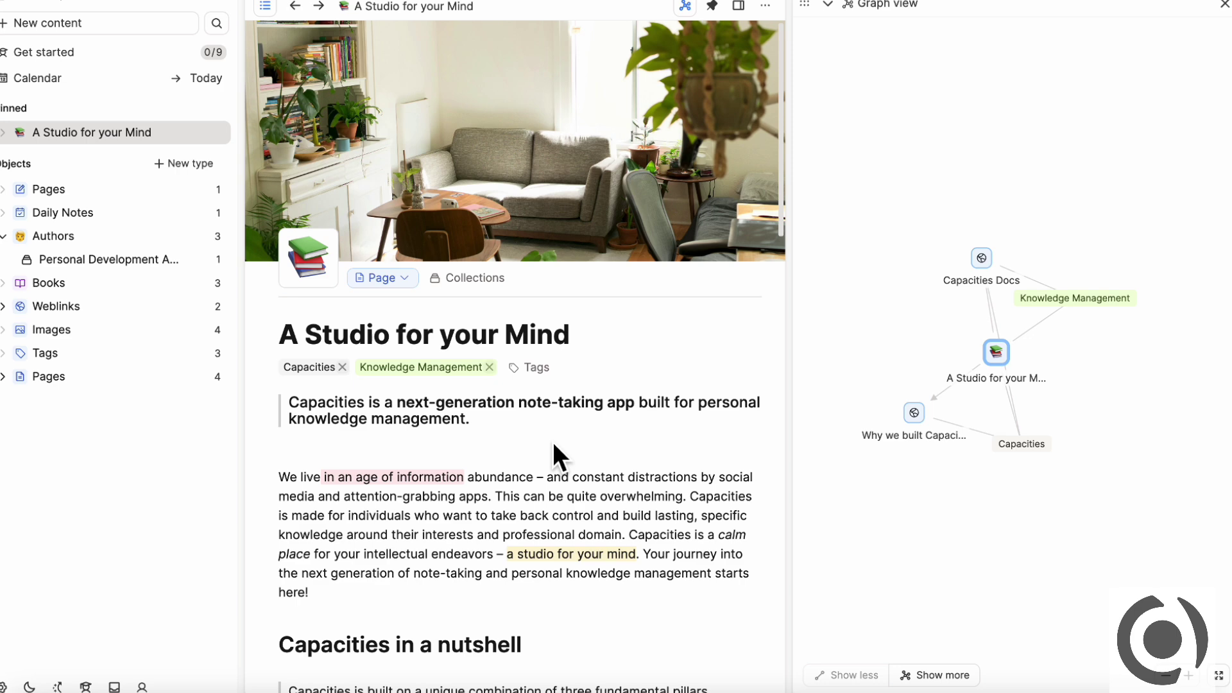
scroll(564, 463, down, 3)
click(511, 689)
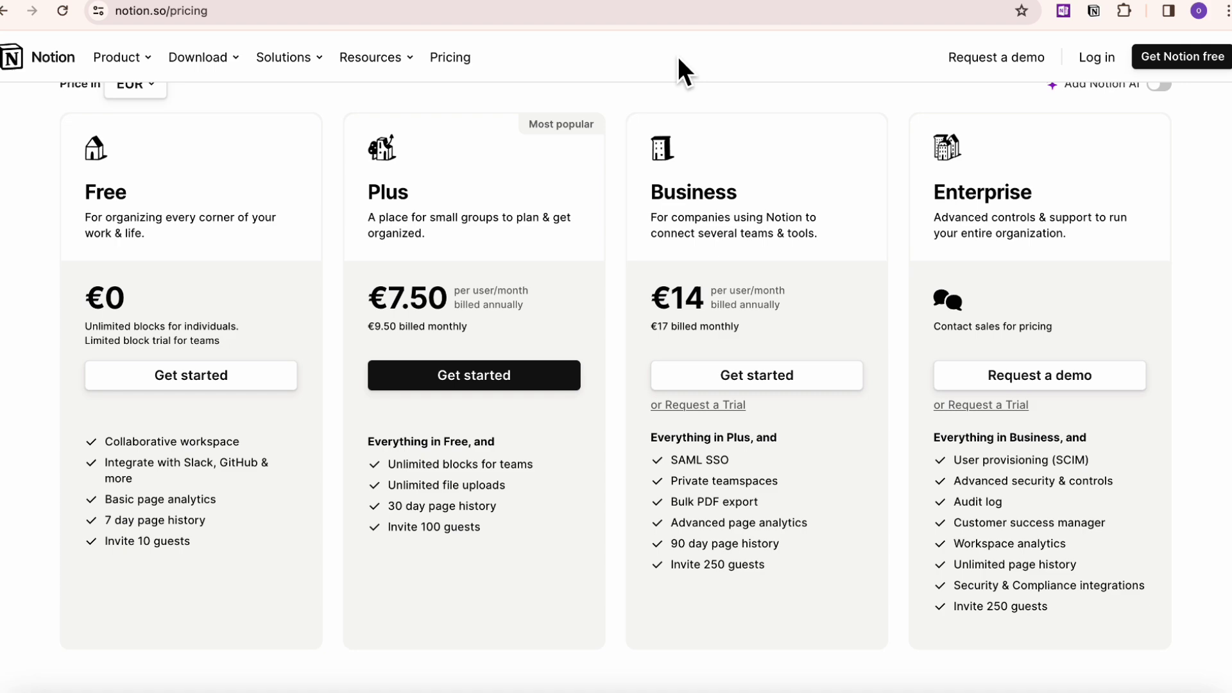
Show the capacities.io/pricing page and scroll to the Basic, Pro and Believer plans
click(600, 3)
scroll(459, 275, down, 4)
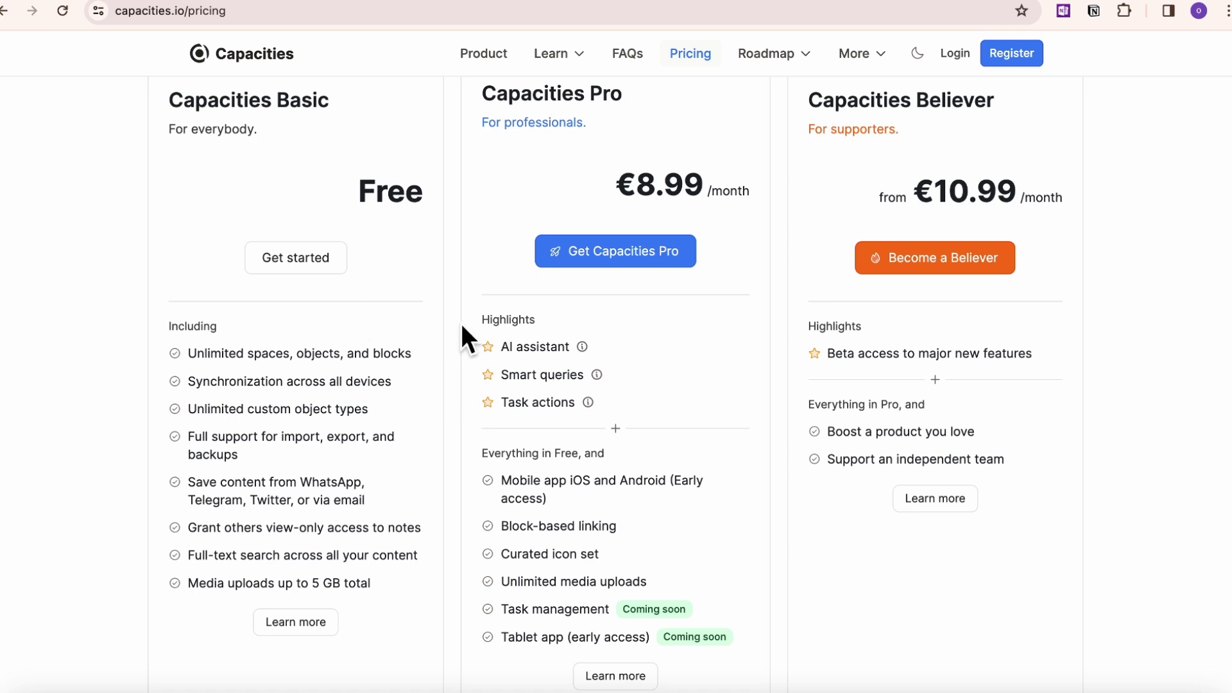